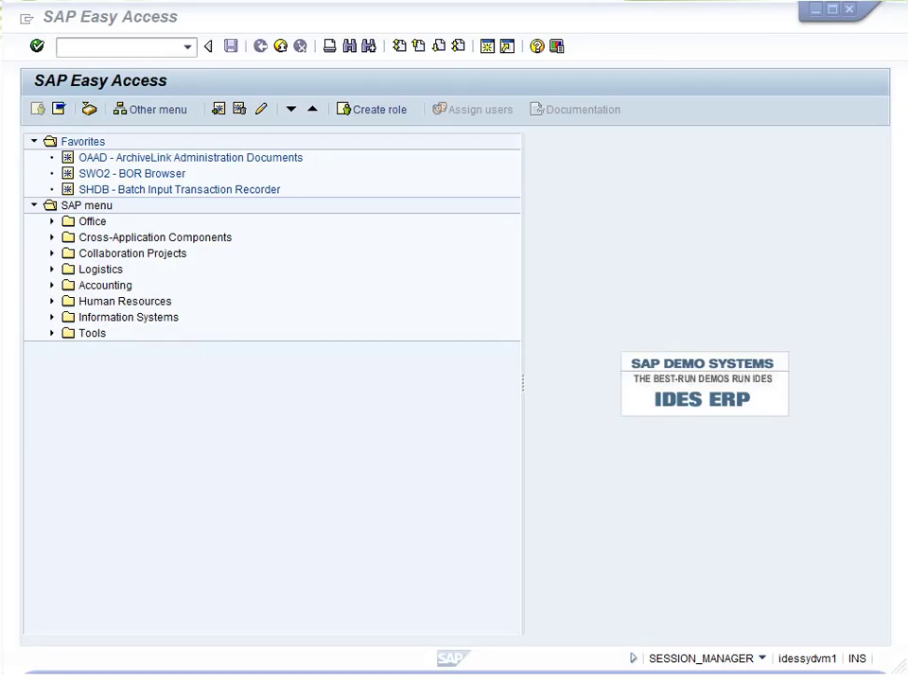
- Start transaction MI31 in SAP GUI to create physical inventory documents for plant 1000, MAM1
click(149, 47)
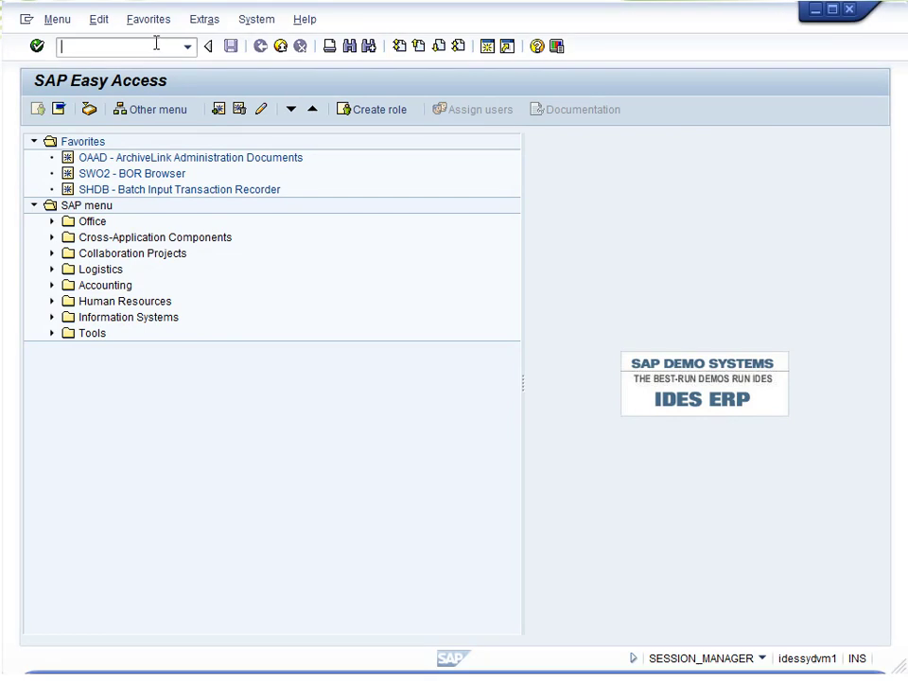
key(Return)
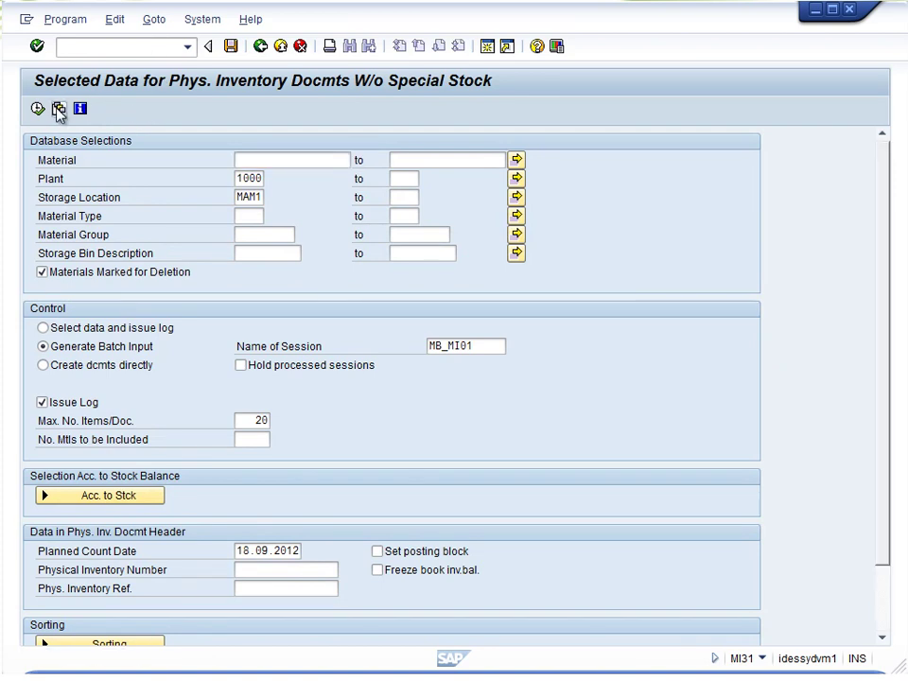
- Load variant IQX_DEMO, set planned count date 18.09.2012, and execute document creation
click(59, 111)
double_click(141, 311)
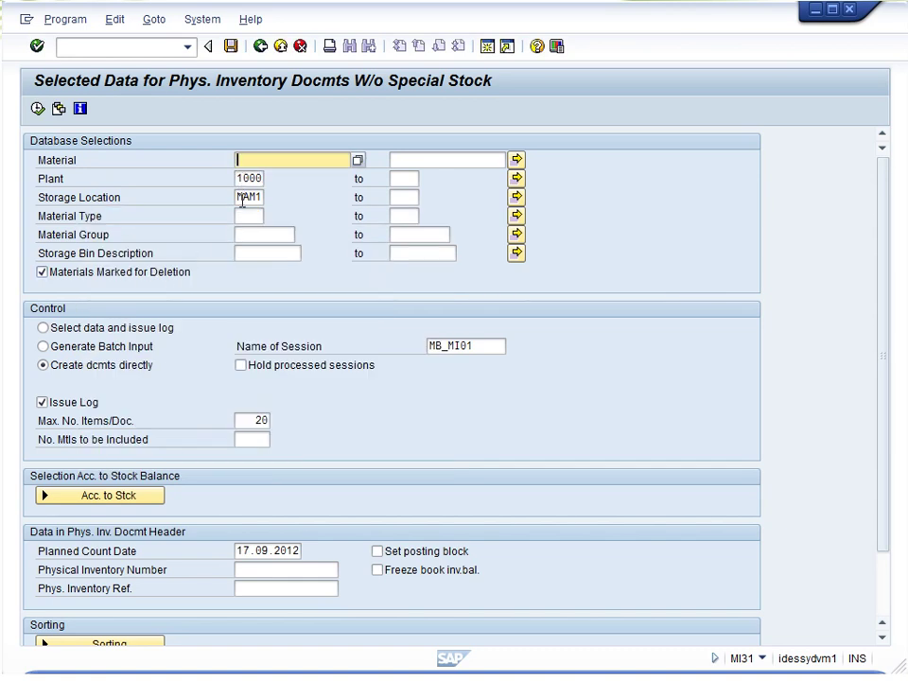
click(243, 549)
key(Delete)
text(8)
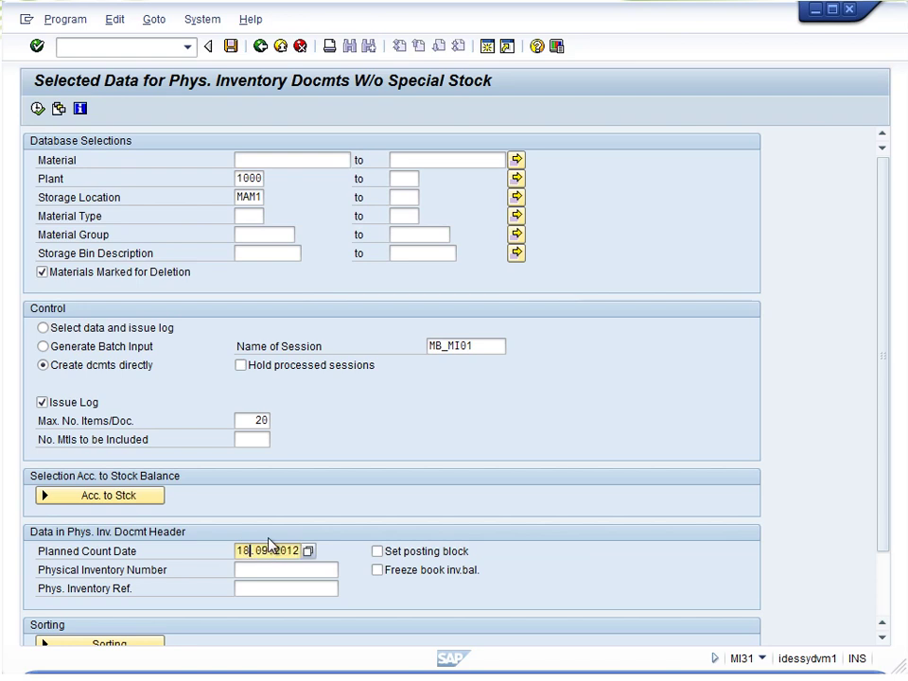
click(37, 109)
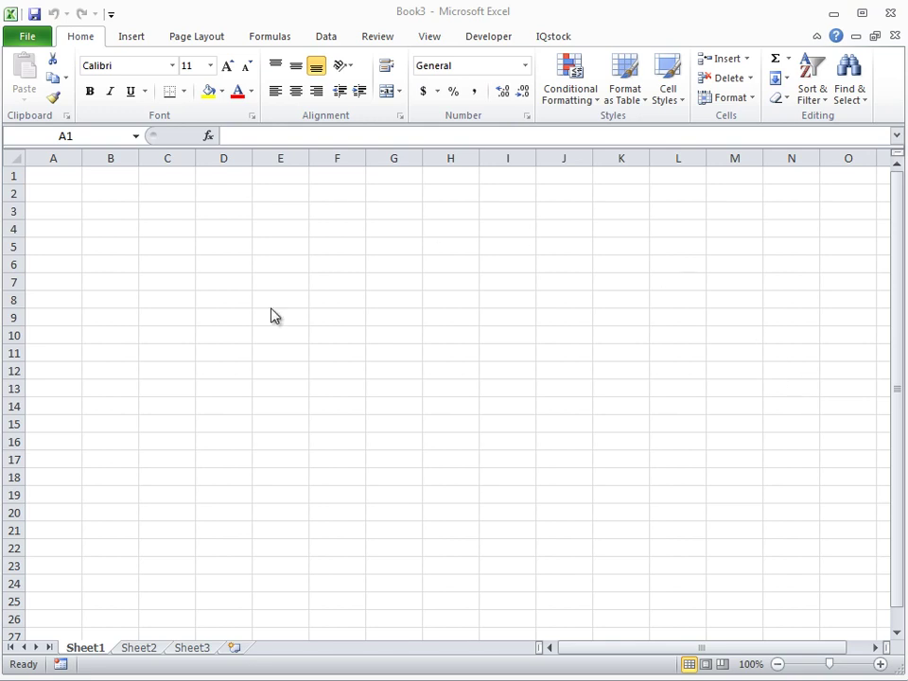
- Check the IQstock SAP connection settings in Excel without changing them
click(554, 38)
click(554, 38)
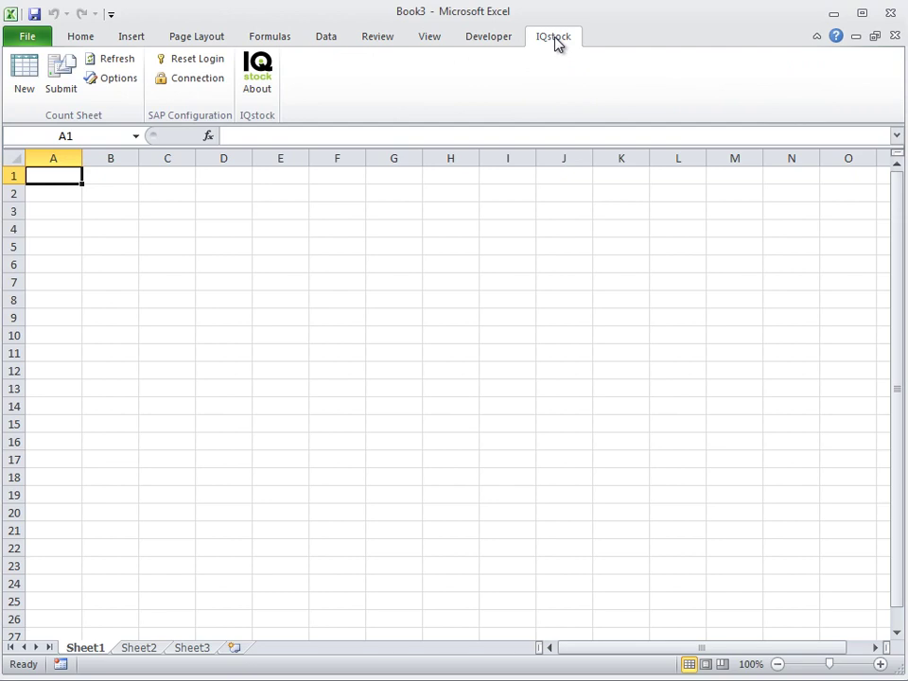
click(201, 82)
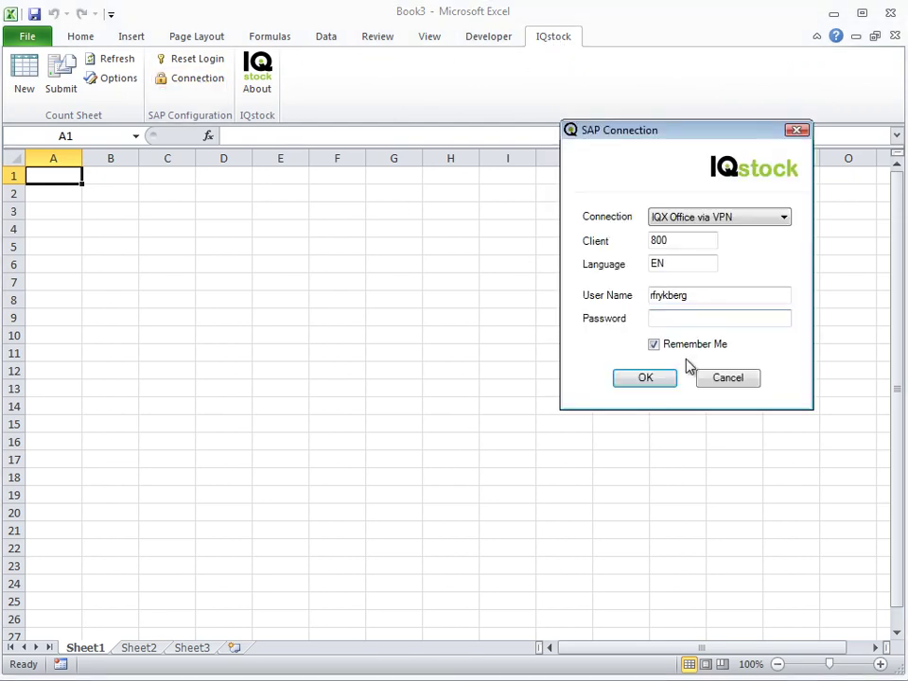
click(725, 378)
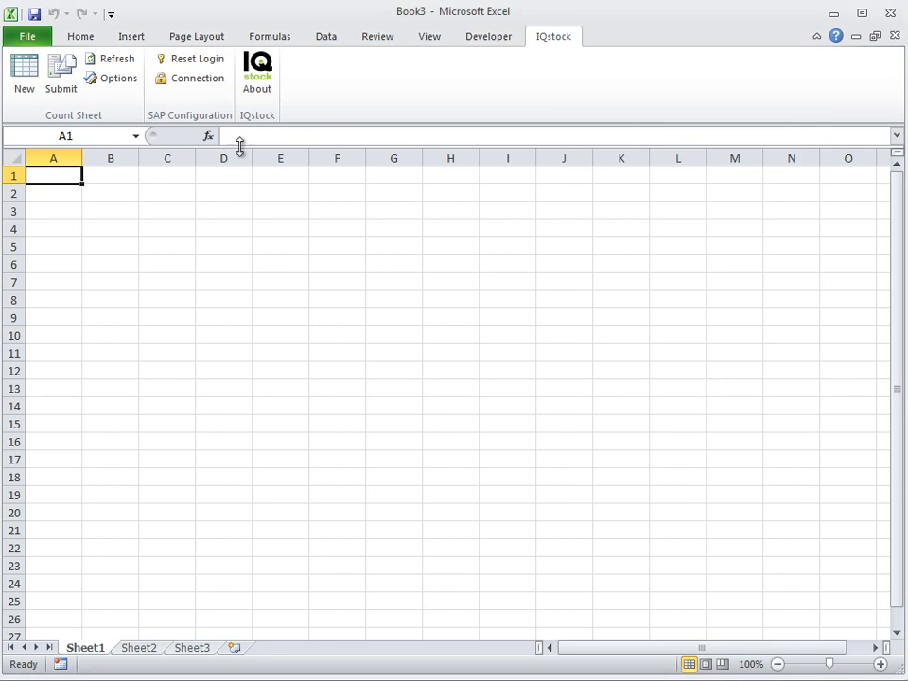
click(19, 80)
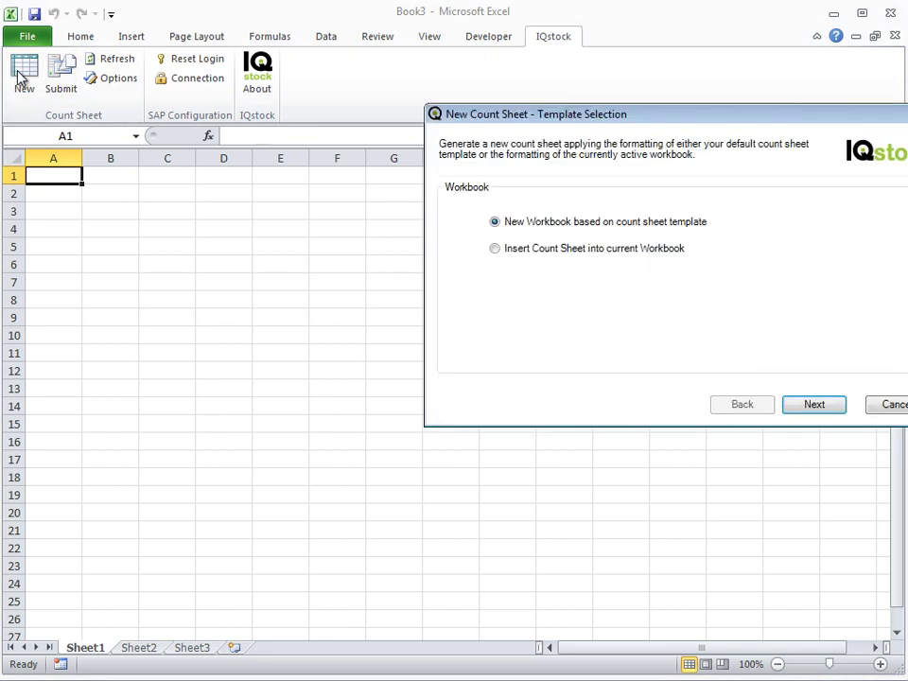
click(811, 407)
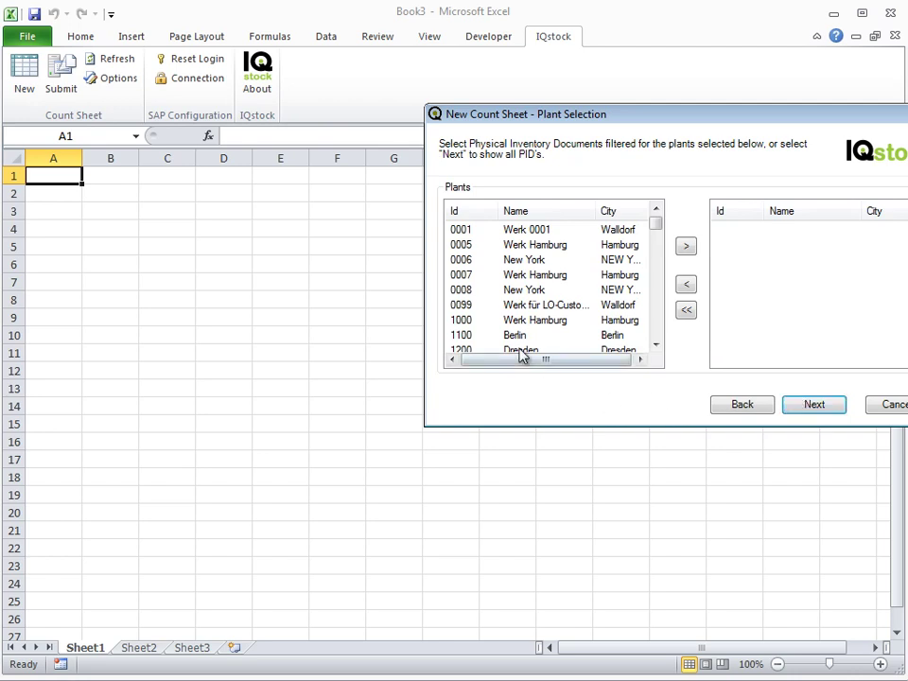
double_click(476, 321)
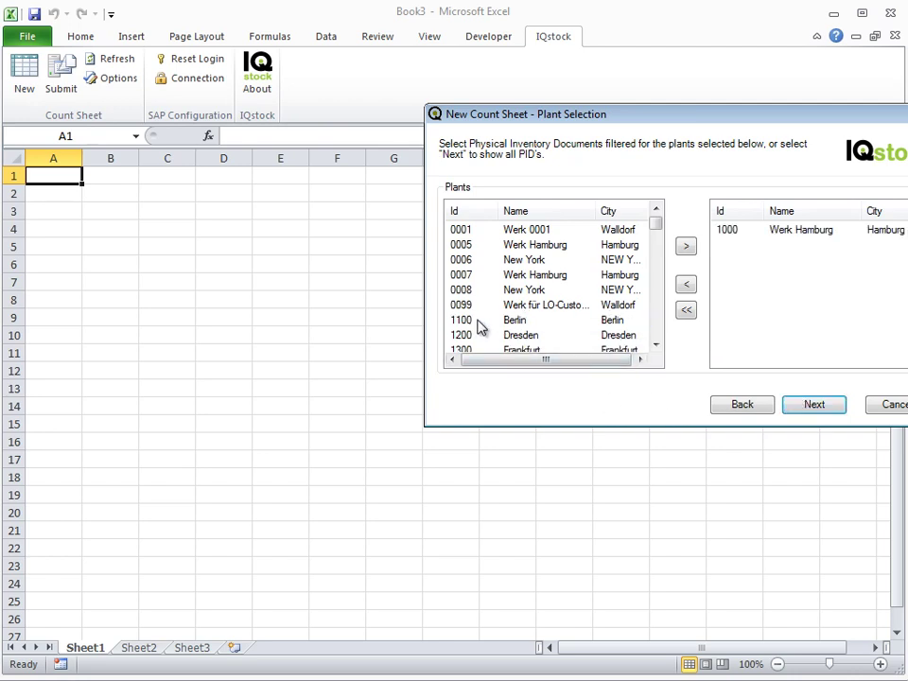
click(813, 405)
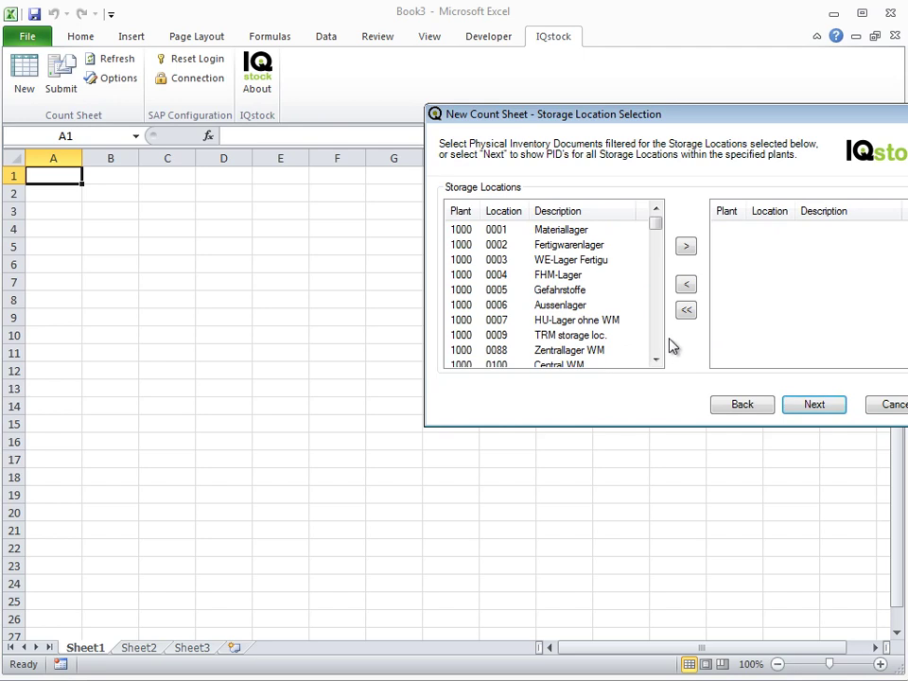
drag(659, 235, 664, 371)
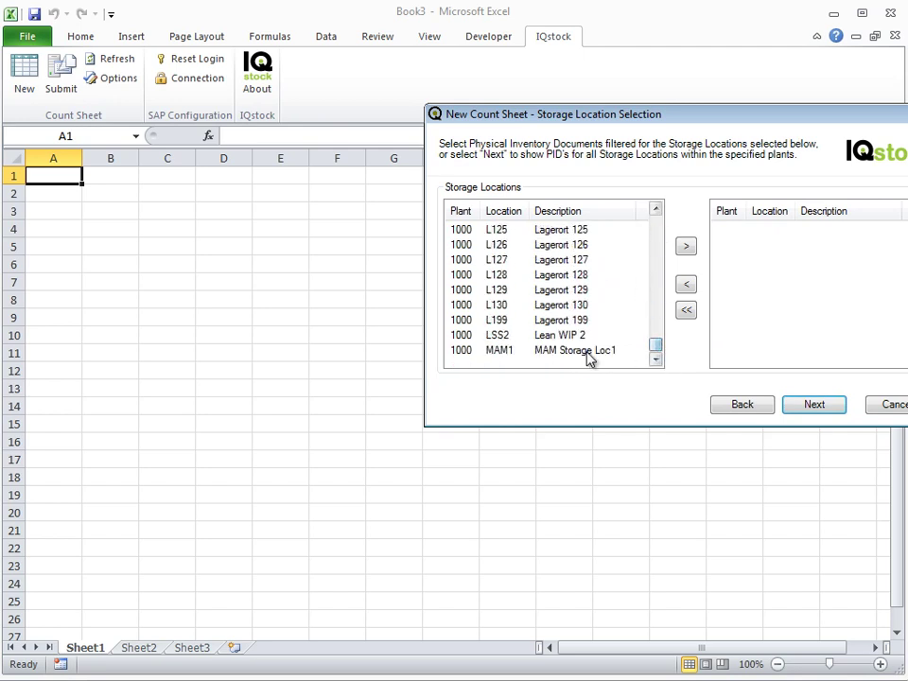
double_click(590, 358)
click(811, 407)
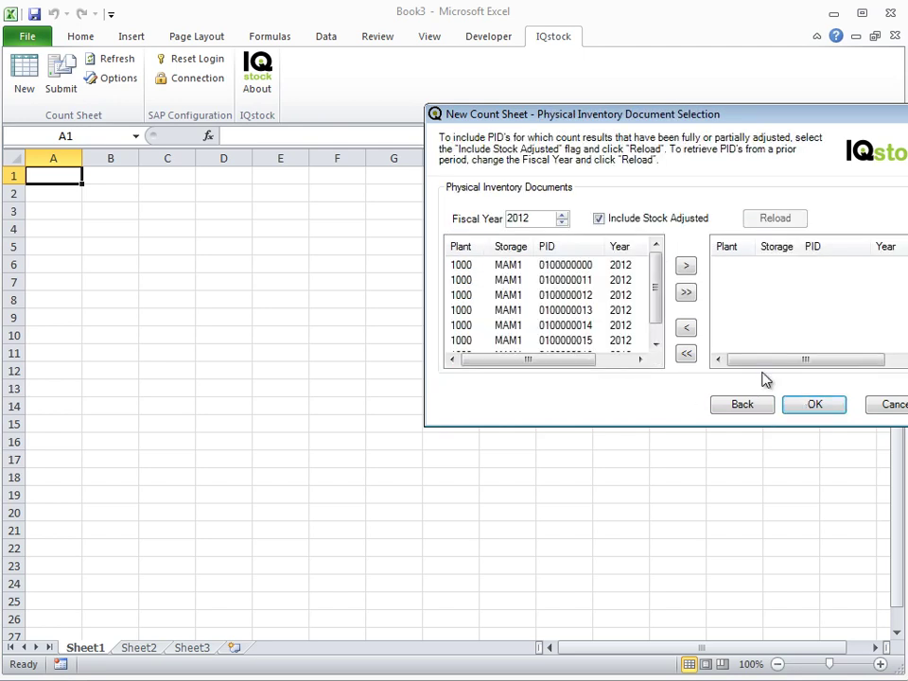
drag(662, 300, 655, 333)
double_click(603, 341)
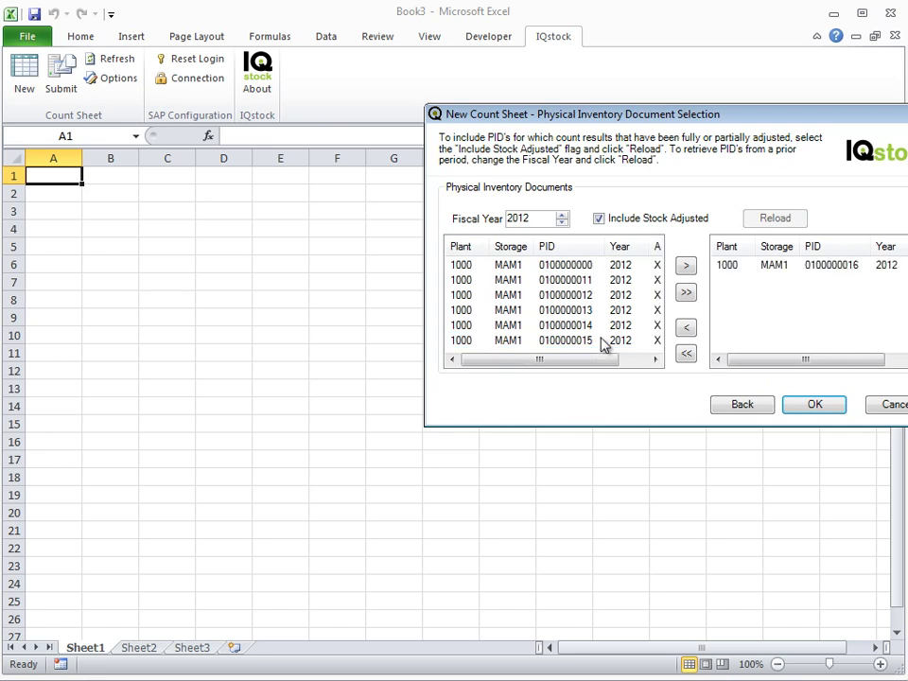
click(815, 407)
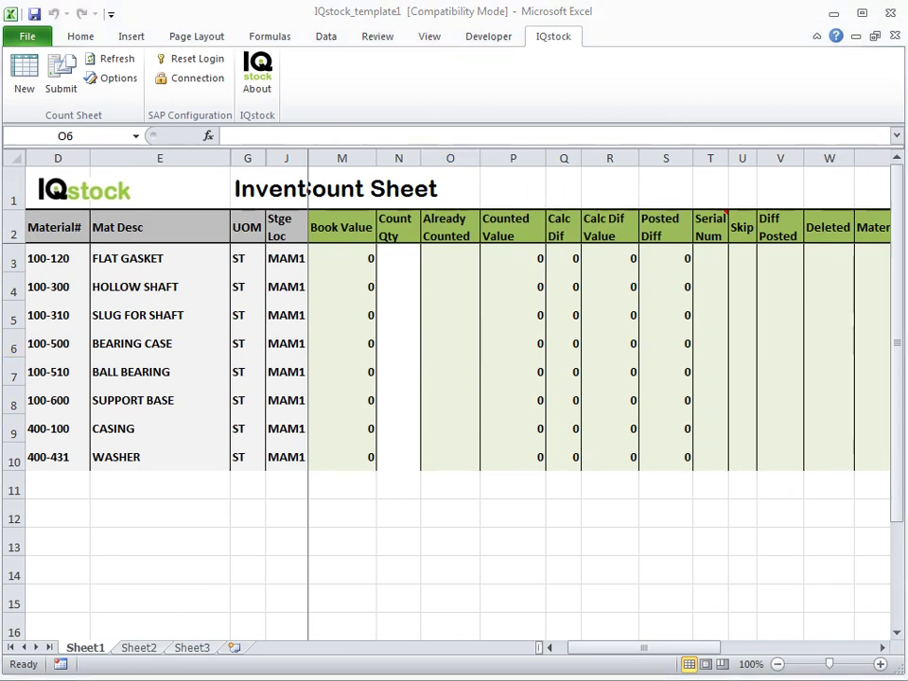
- Enter counts 1, 2, 3 and 4 from FLAT GASKET down to BEARING CASE in N3:N6
click(400, 254)
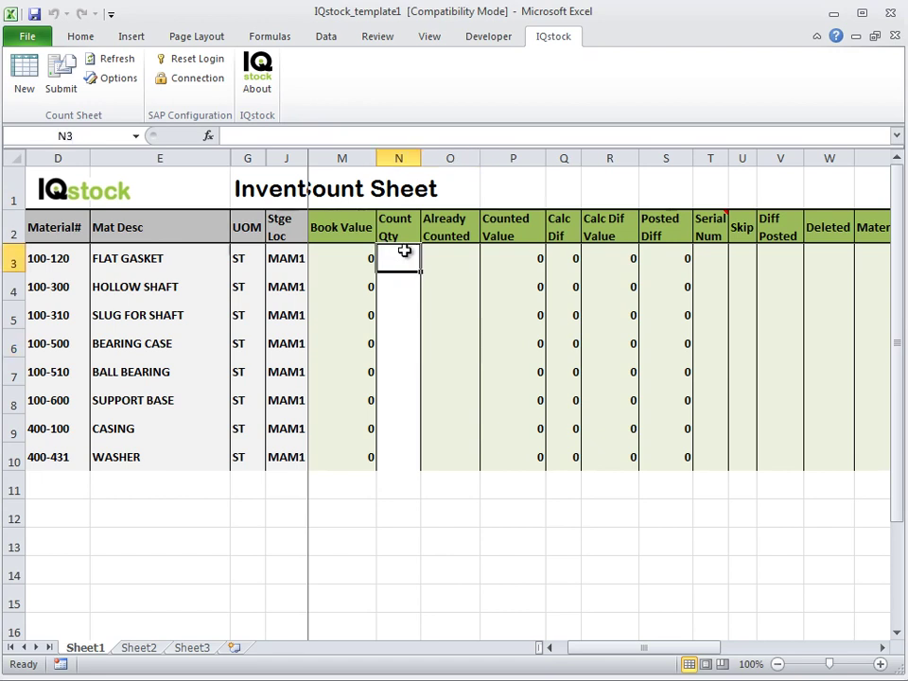
text(1)
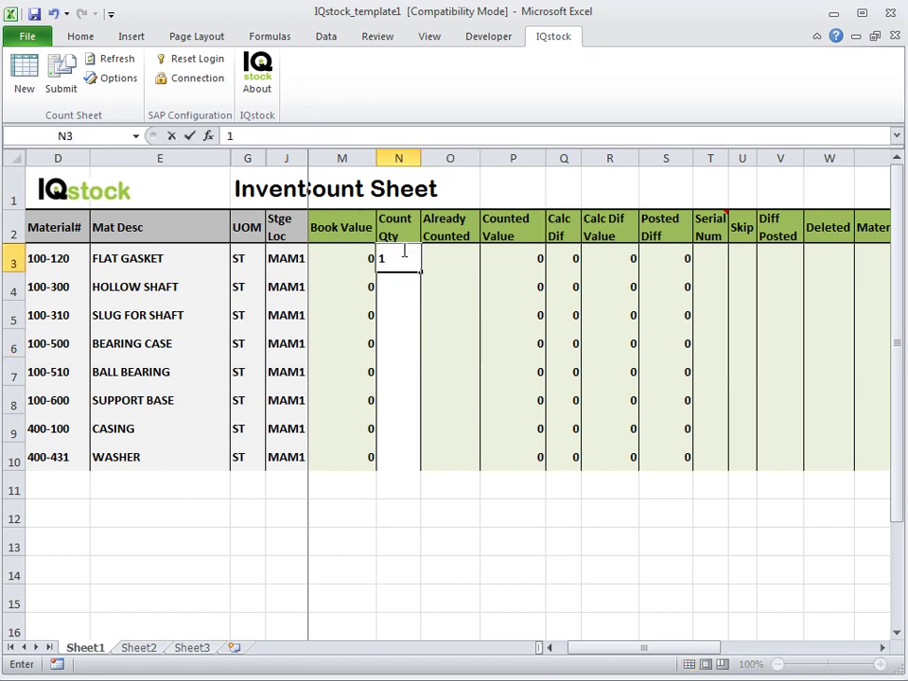
key(Return)
text(2)
key(Return)
text(3)
key(Return)
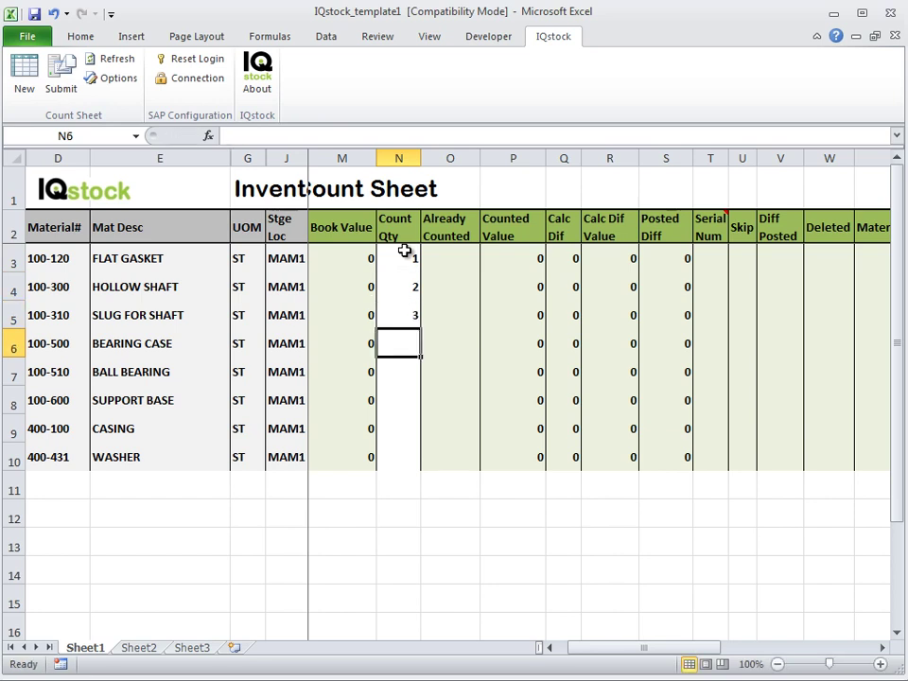
text(4)
key(Return)
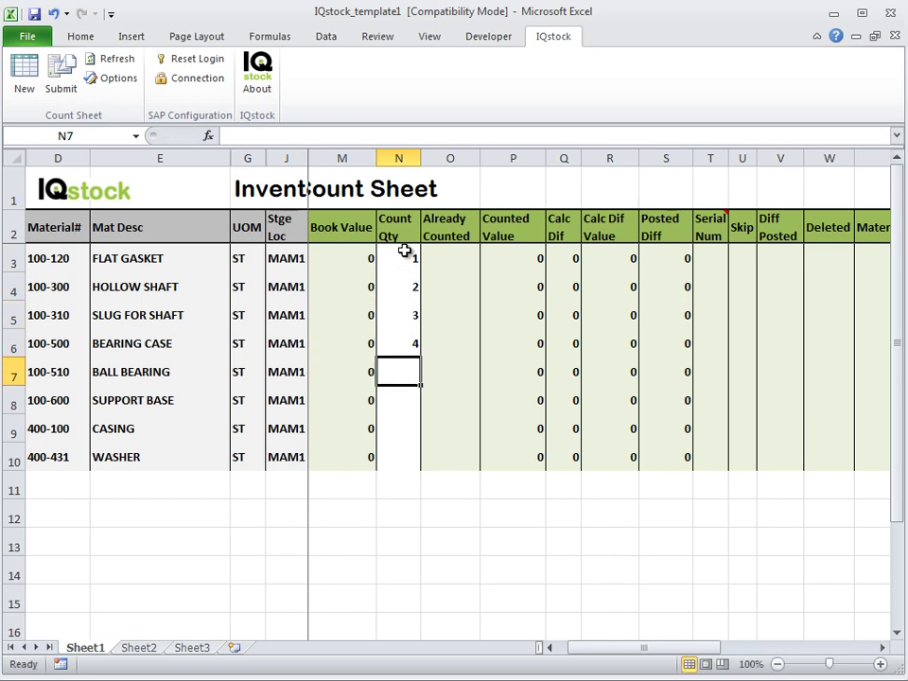
- Enter 5 for BALL BEARING, 7 for SUPPORT BASE and 8 for WASHER, leaving CASING blank
text(+)
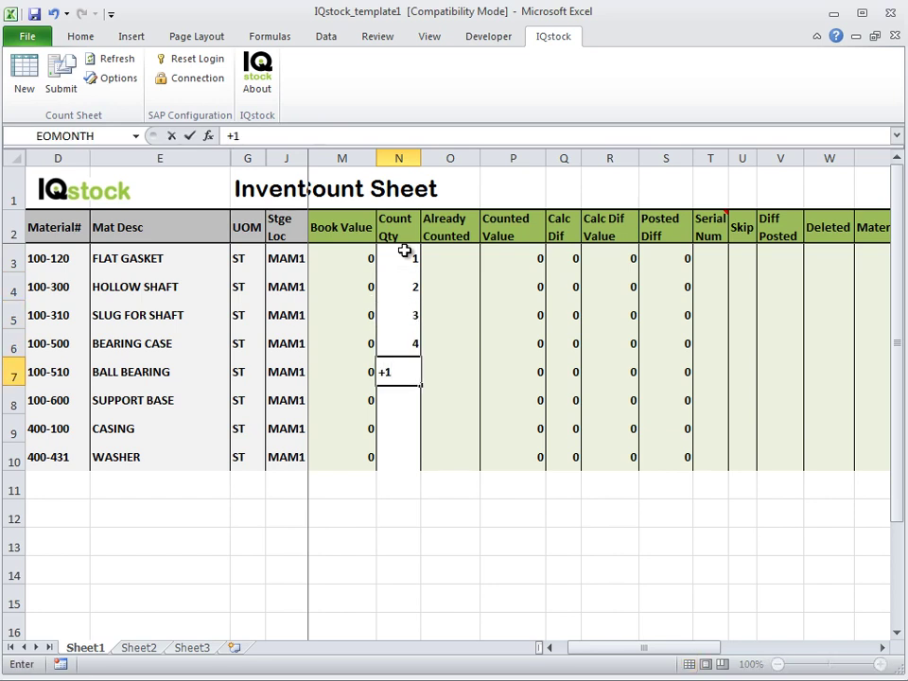
text(1+4)
key(Return)
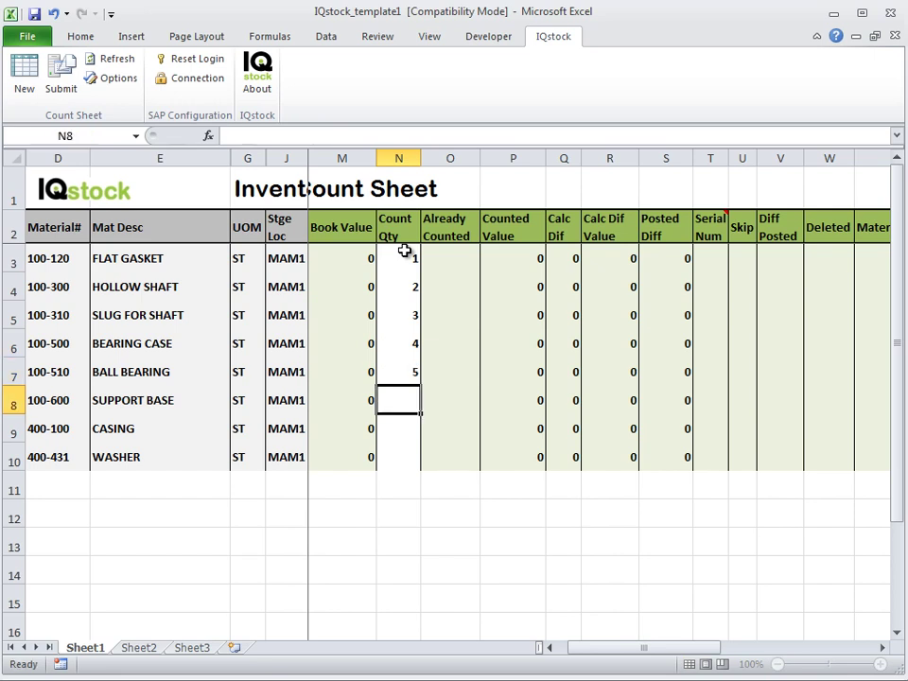
text(7)
key(Return)
key(Return)
text(8)
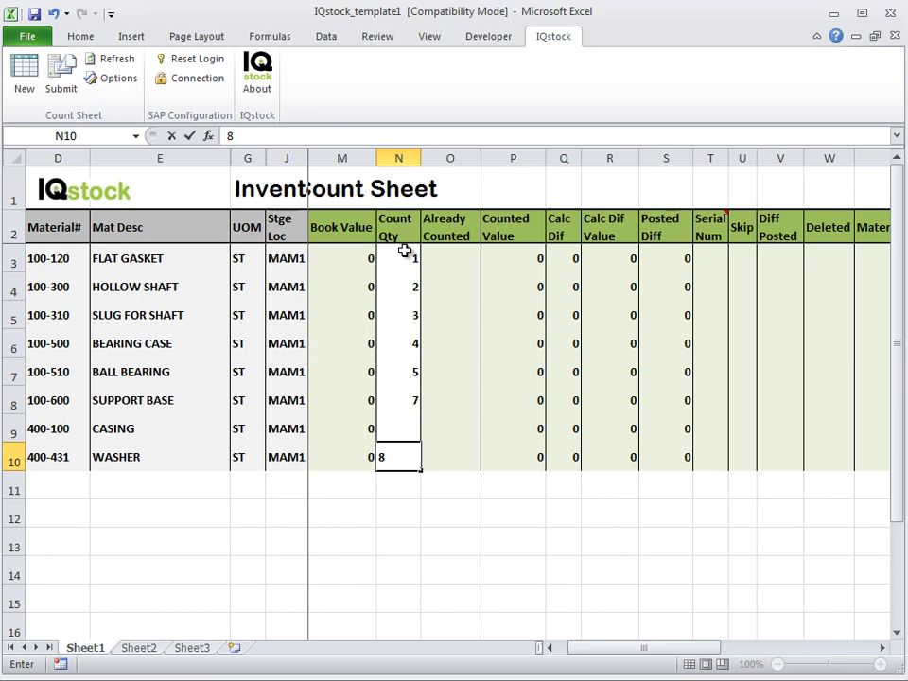
key(Return)
click(416, 256)
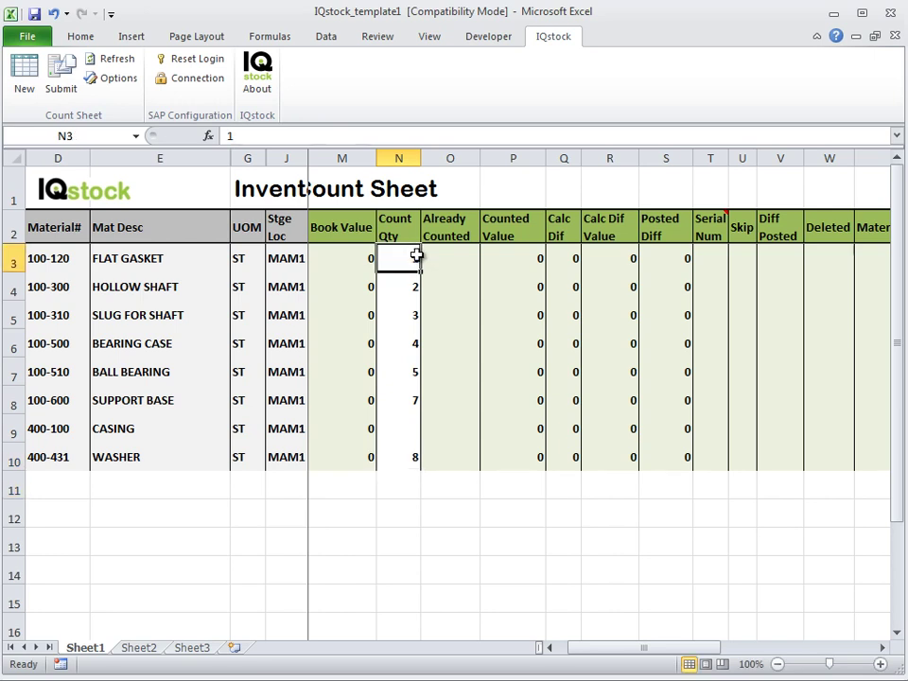
- Submit the counts to SAP using 'Save new counts and update previous counts'
click(61, 74)
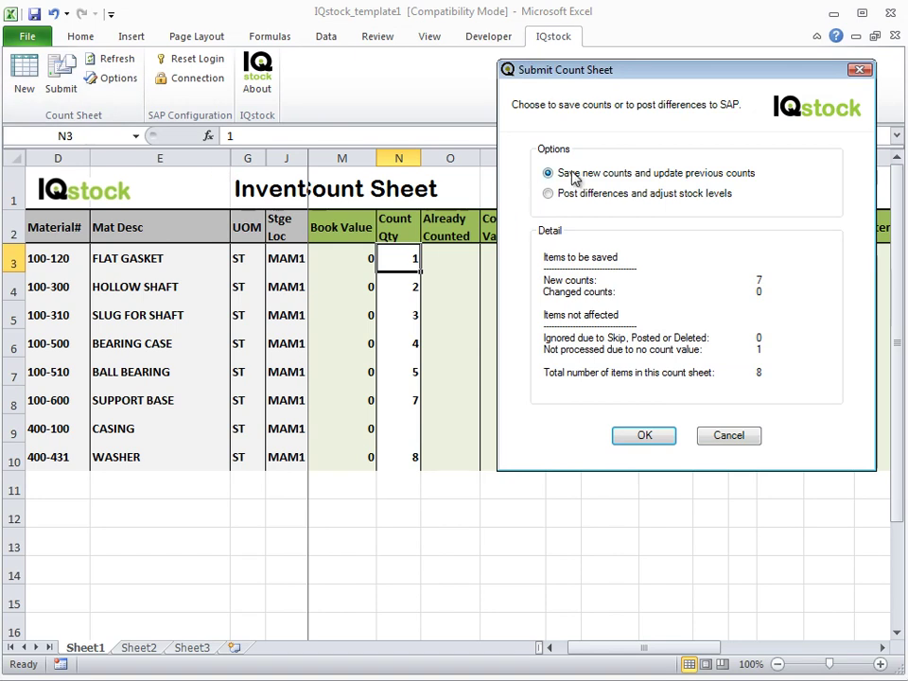
click(643, 434)
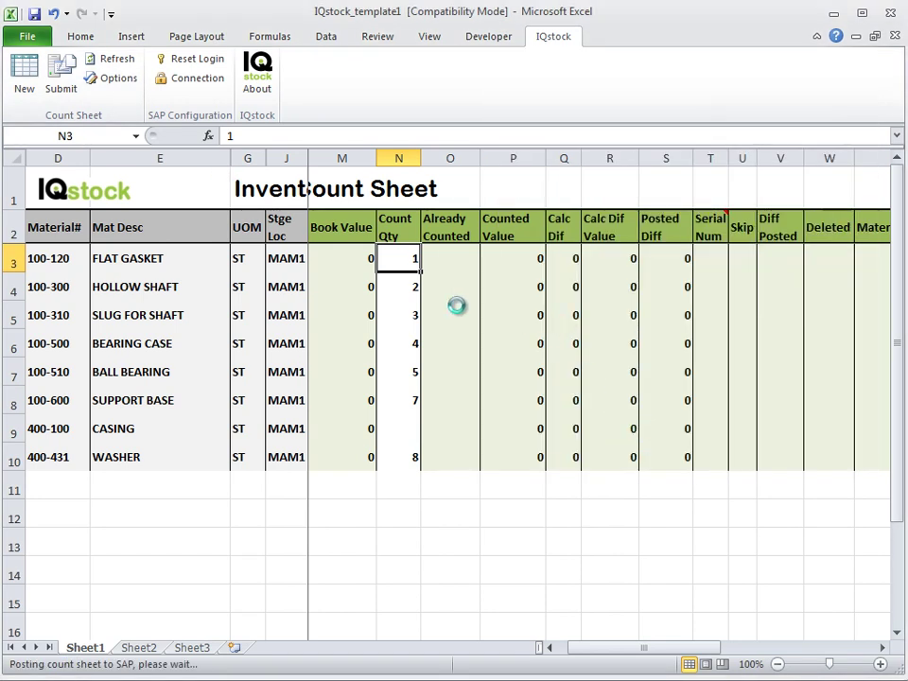
click(735, 324)
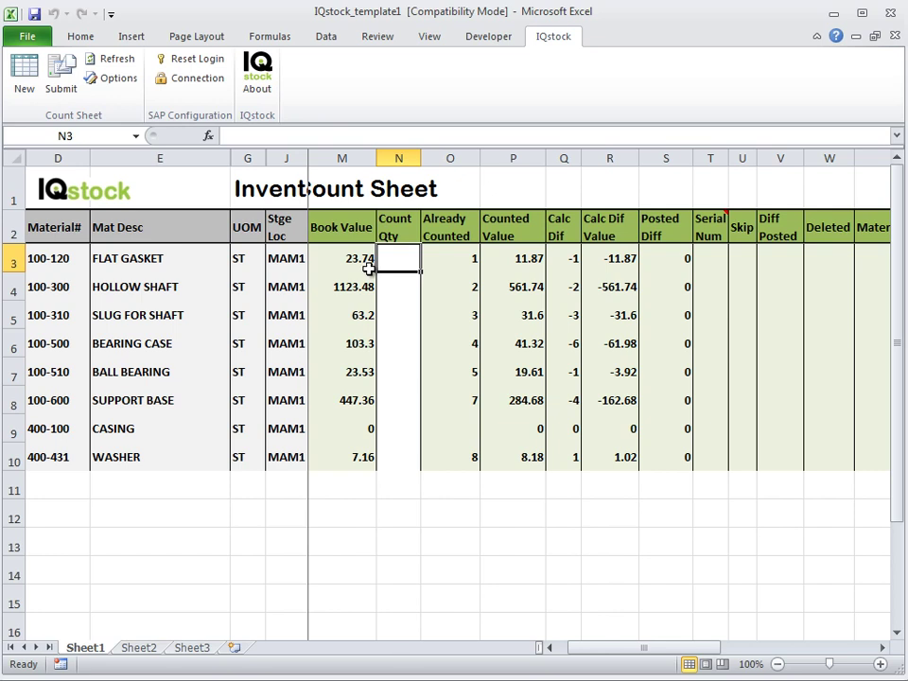
- Scroll left to show the Book Qty column L beside Book Value
click(546, 648)
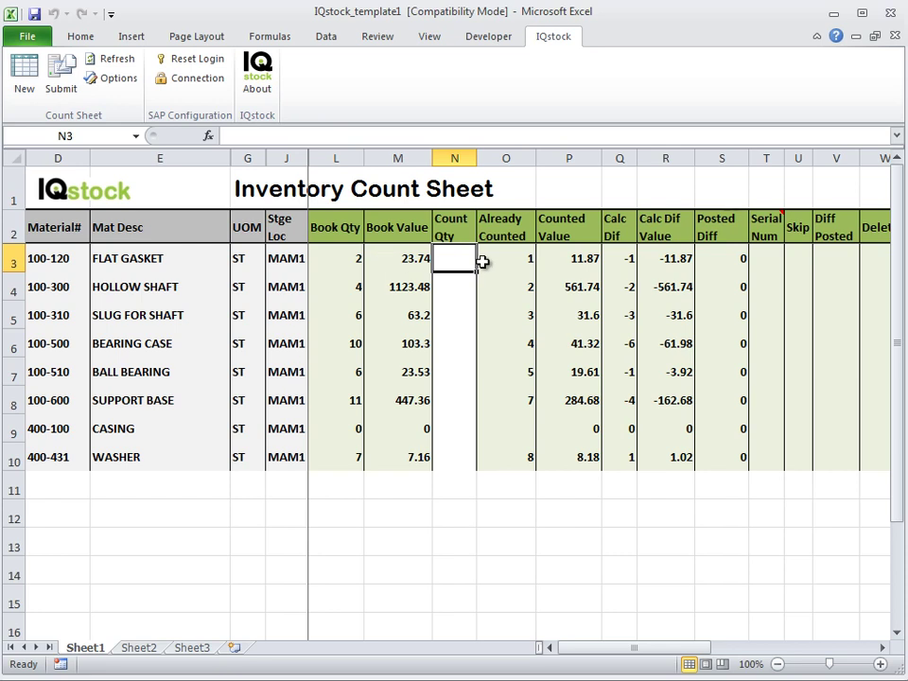
- Recount FLAT GASKET as 2 in N3 and CASING as 0 in N9
text(2)
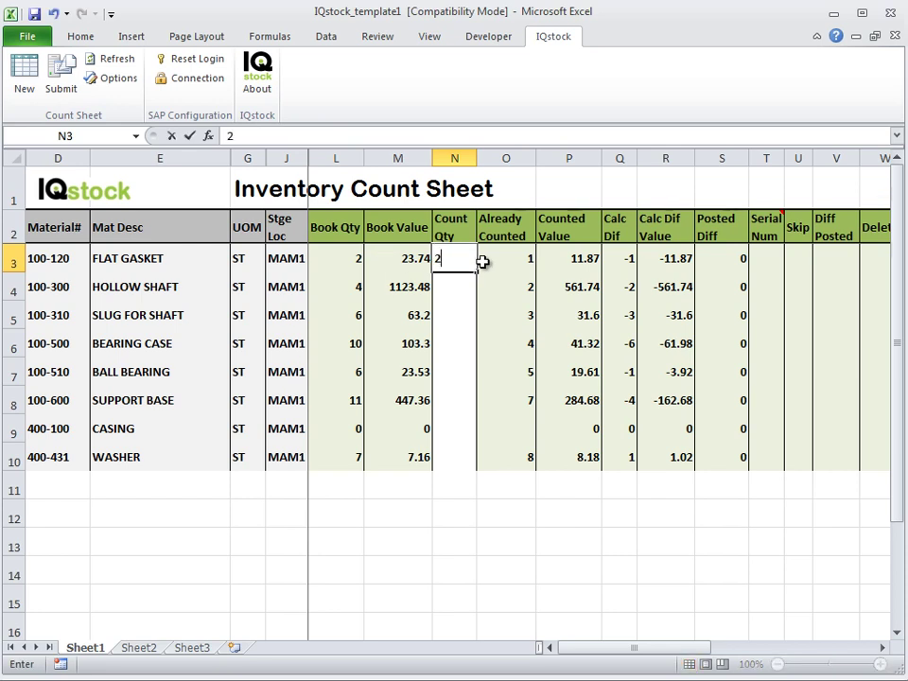
key(Return)
click(454, 427)
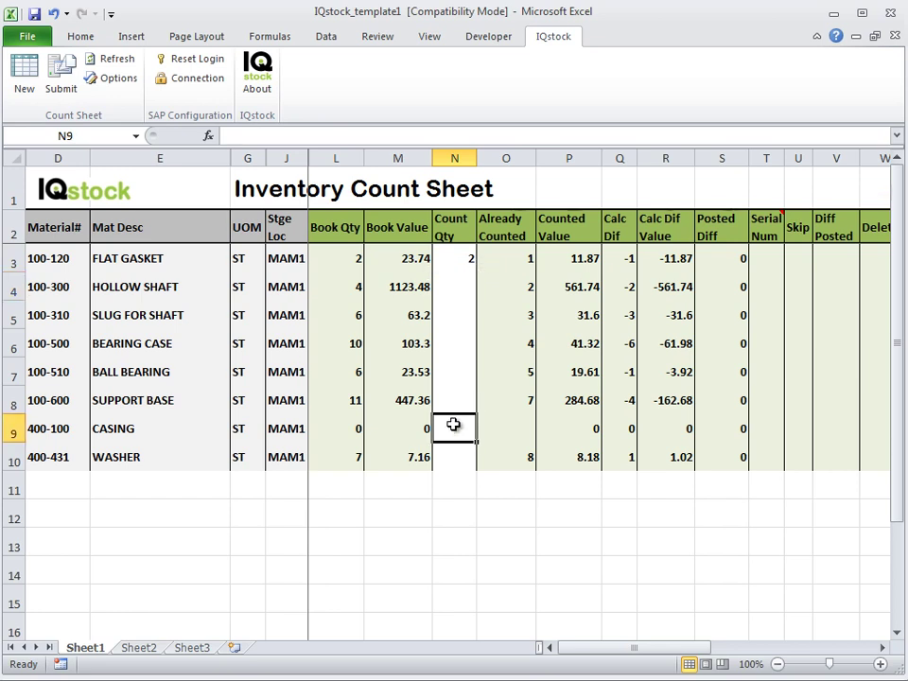
text(0)
key(Return)
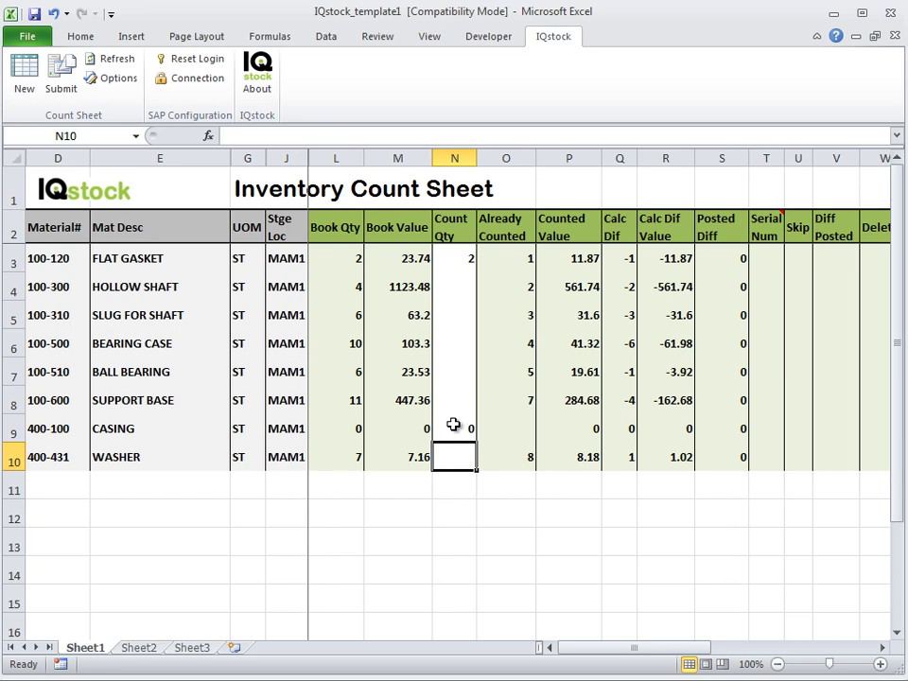
- Save the recounts to SAP with 'Save new counts' and select cell Q11
click(62, 85)
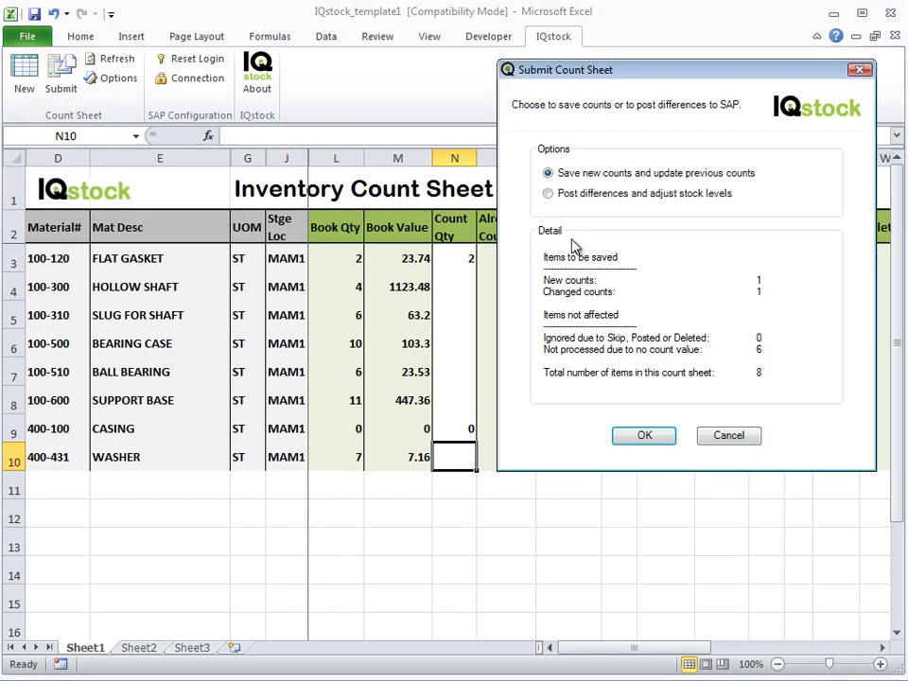
click(666, 440)
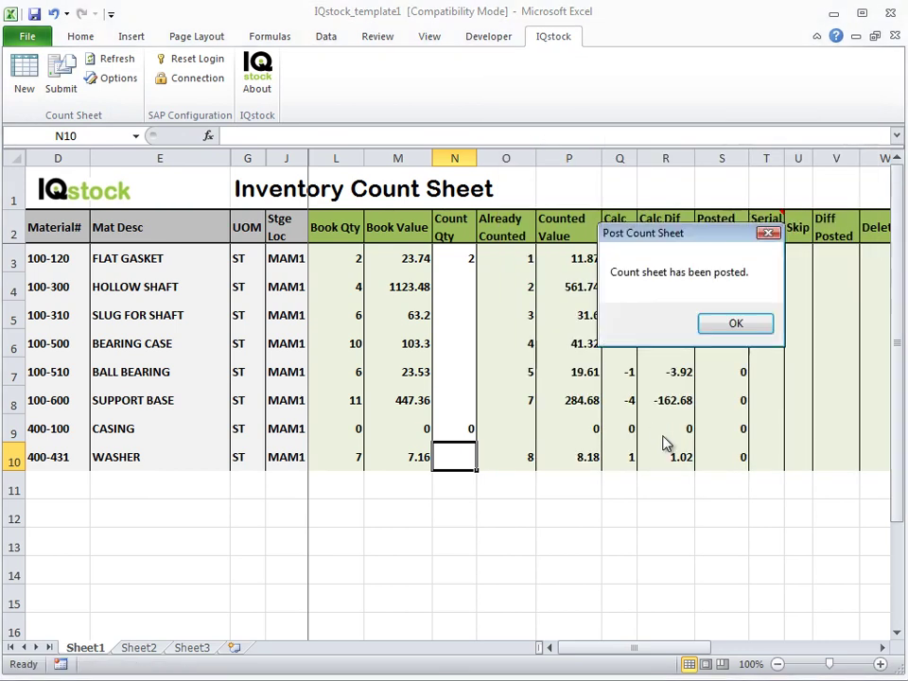
click(736, 323)
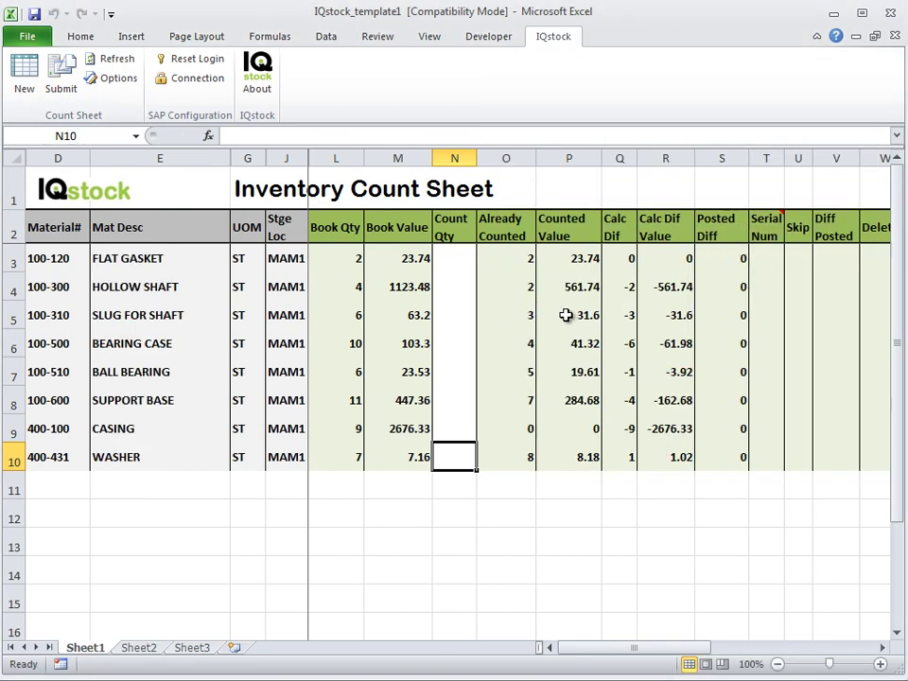
click(632, 478)
- AutoSum Calc Dif and Calc Dif Value into Q11:R11, giving -24 and -3497.23
click(79, 42)
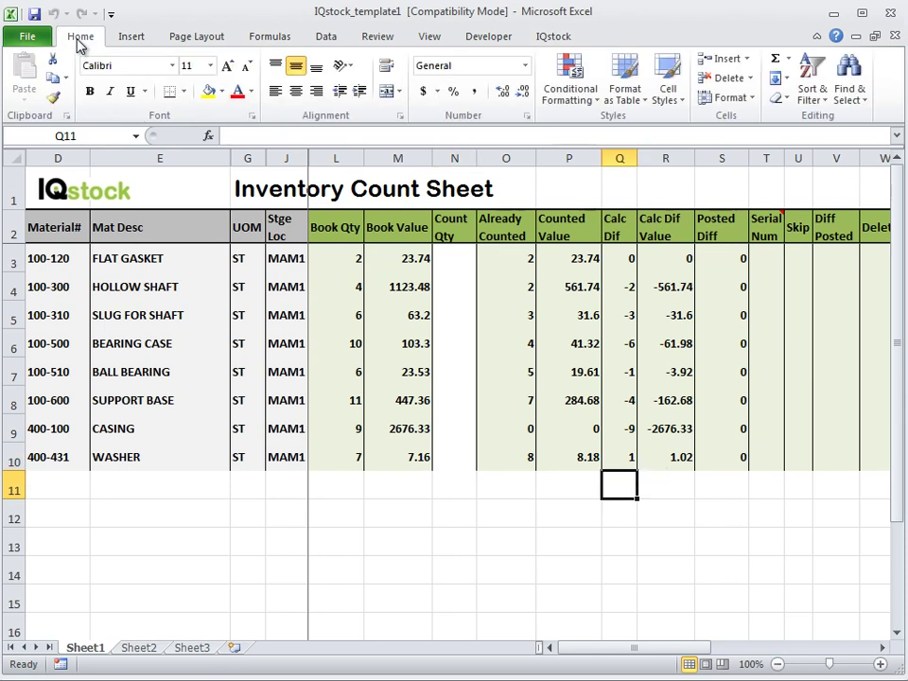
click(775, 60)
click(778, 60)
drag(636, 499, 691, 499)
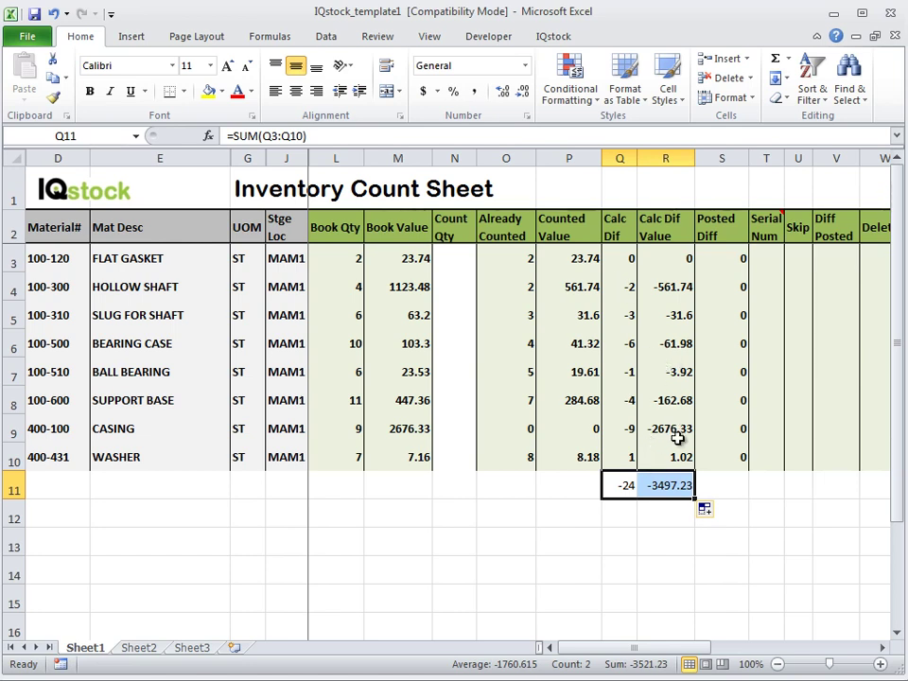
- Enter a new CASING count of 10 in N9
click(468, 430)
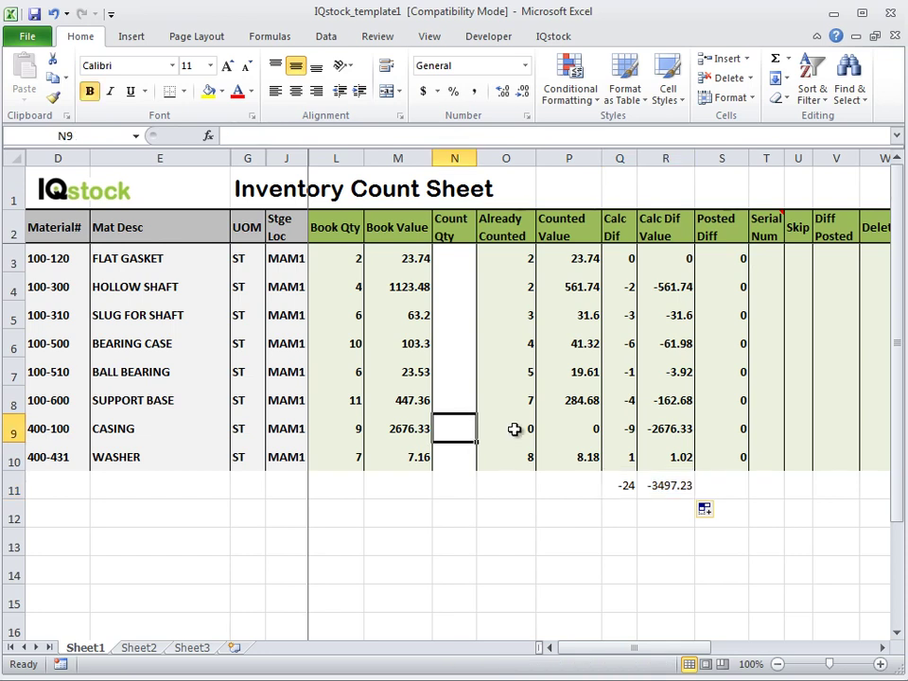
text(10)
key(Return)
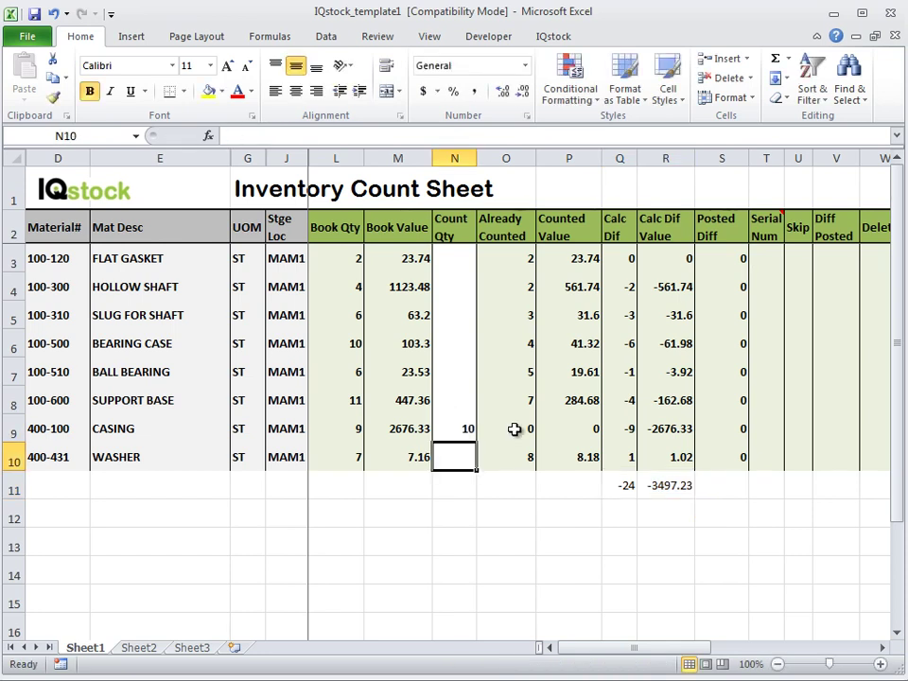
- Save CASING's count of 10 to SAP, bringing totals to -14 and -523.53
click(538, 43)
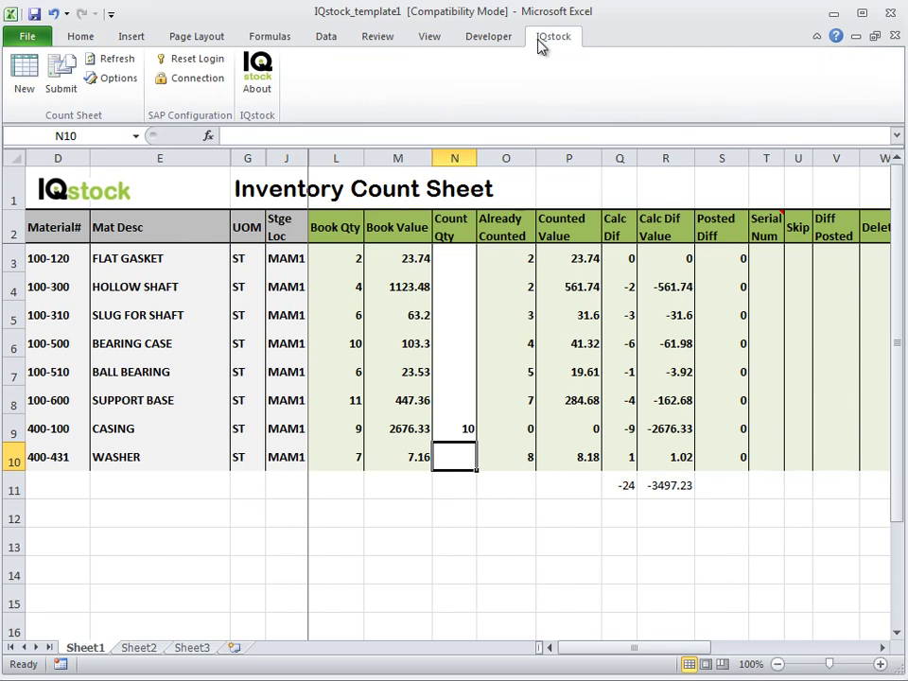
click(64, 76)
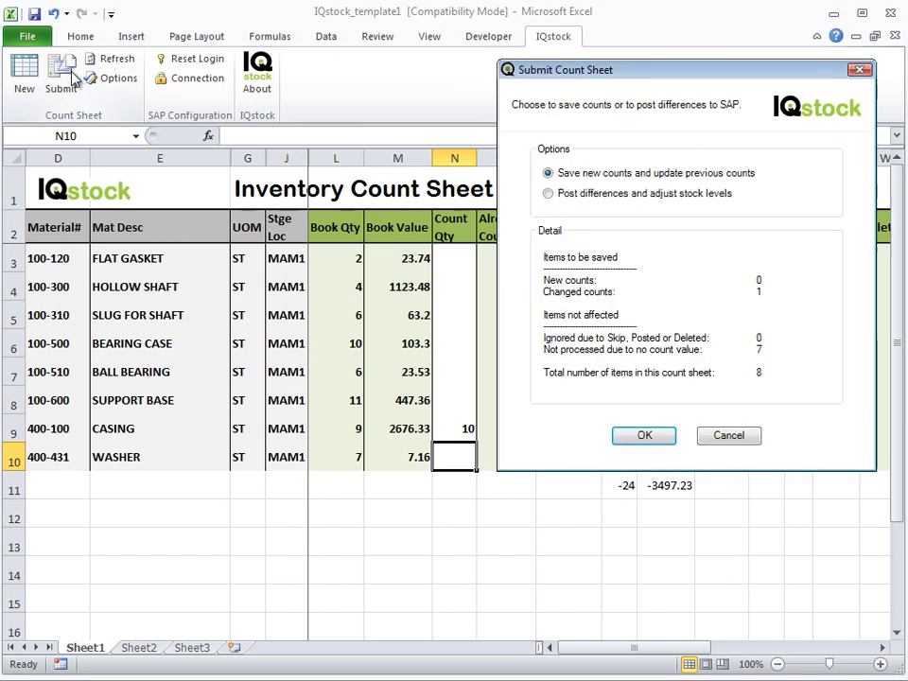
click(643, 436)
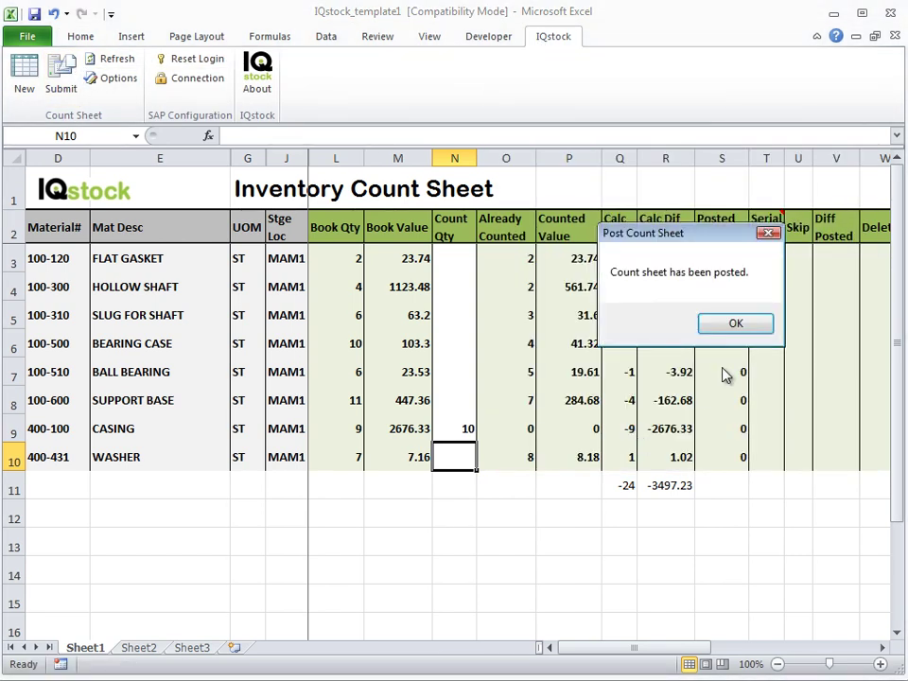
click(729, 325)
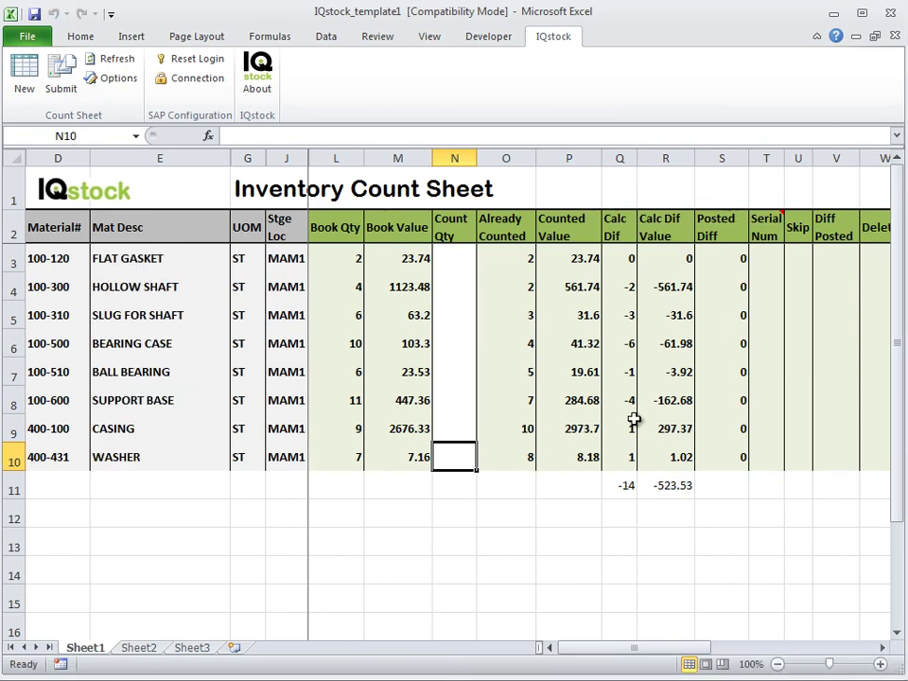
- Post all eight differences to SAP with 'Post differences and adjust stock levels'
click(59, 73)
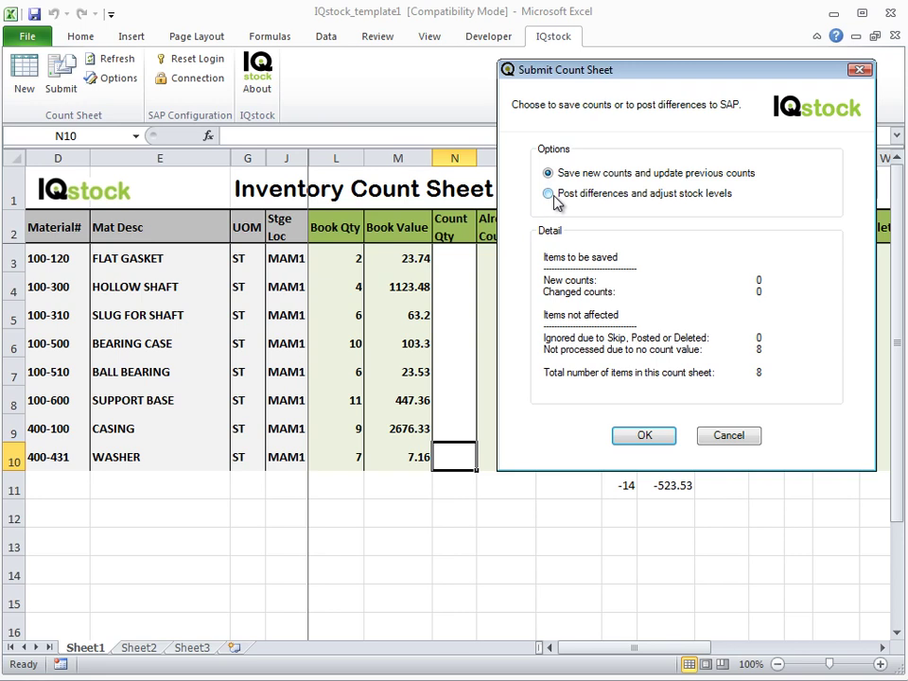
click(549, 194)
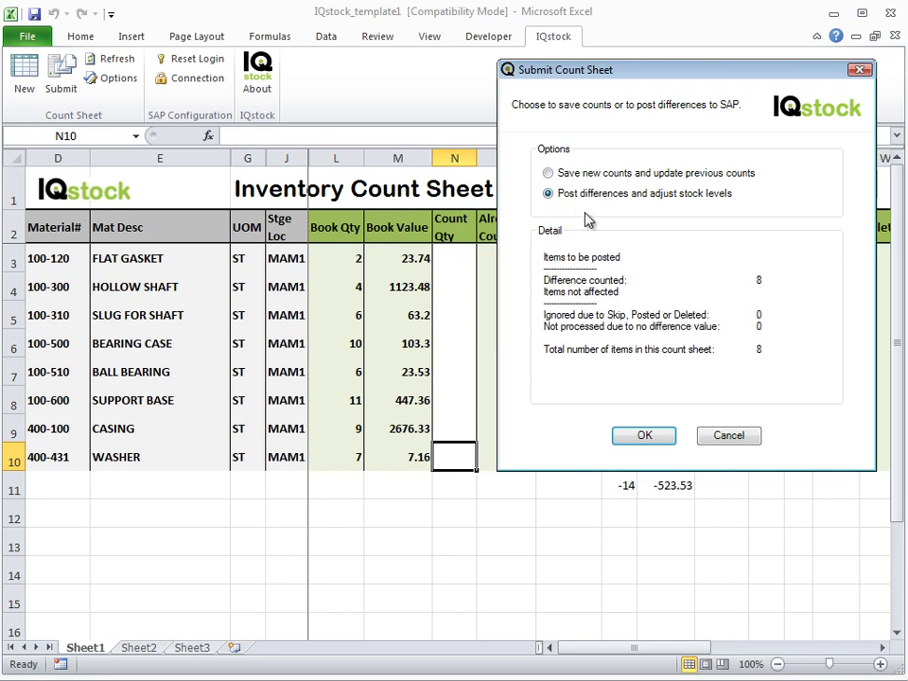
click(647, 437)
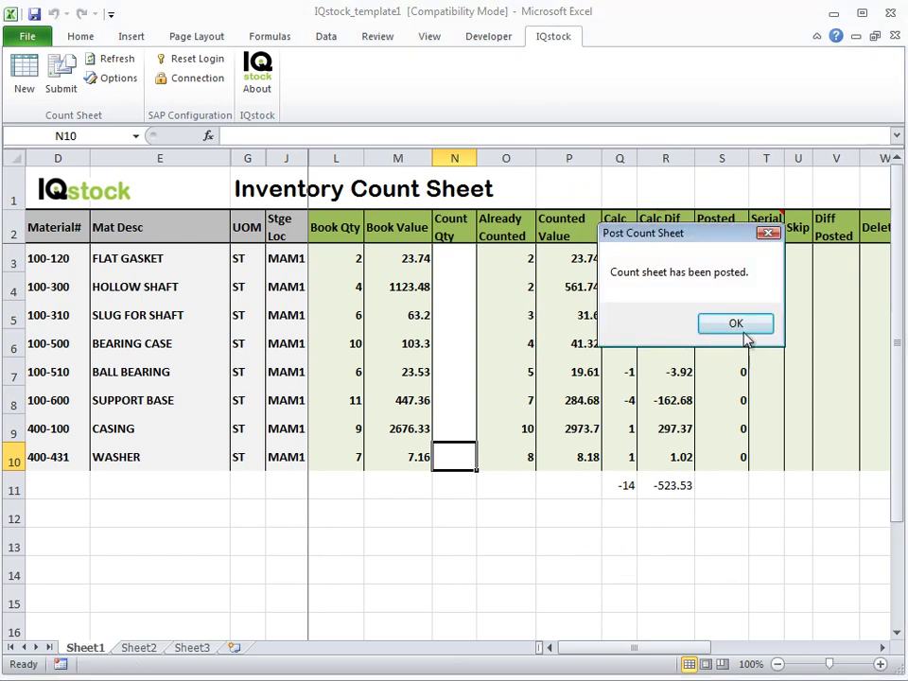
click(742, 328)
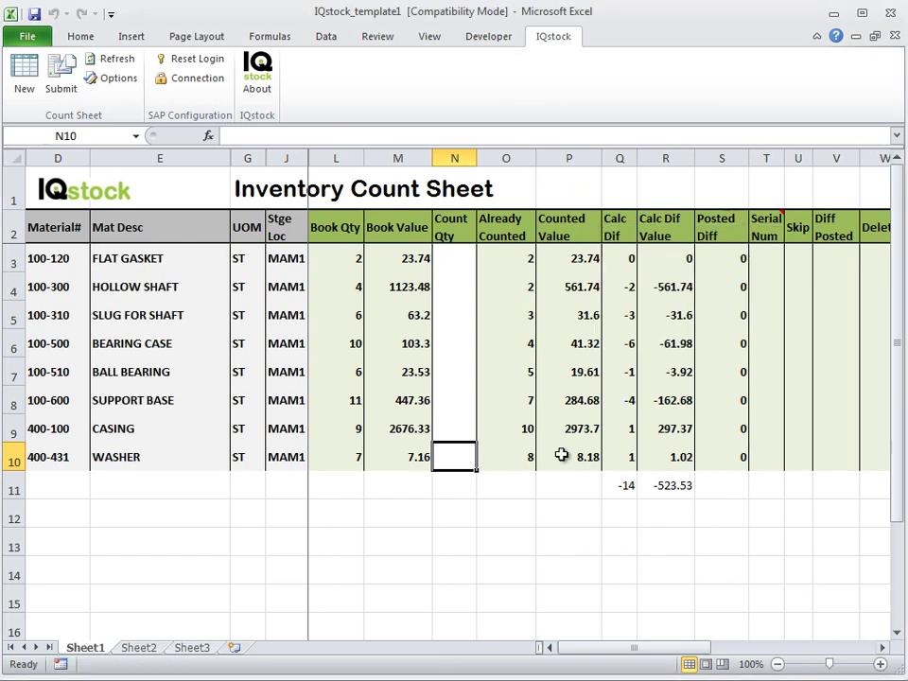
click(91, 58)
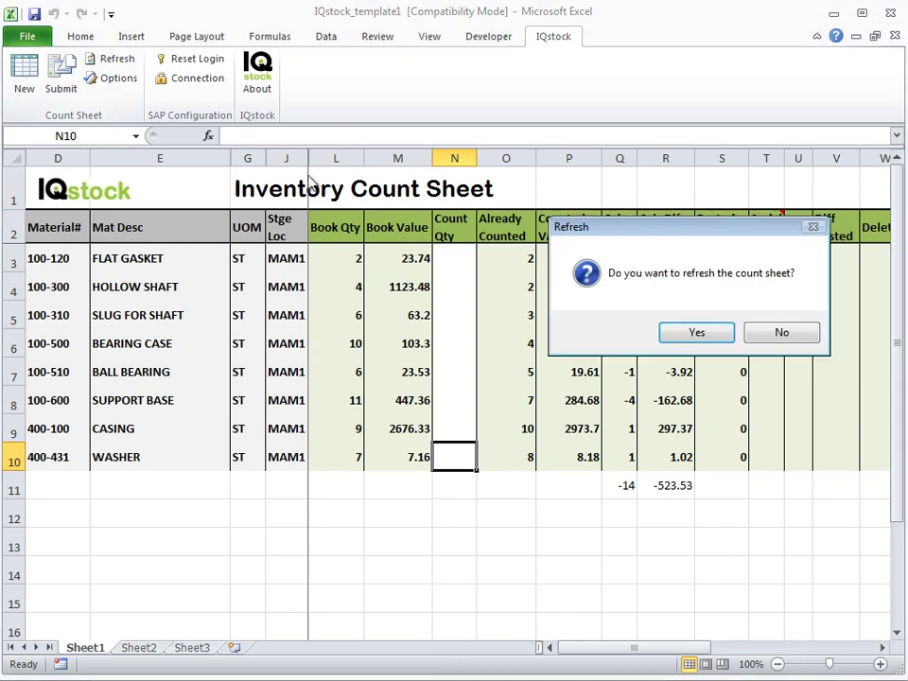
click(693, 332)
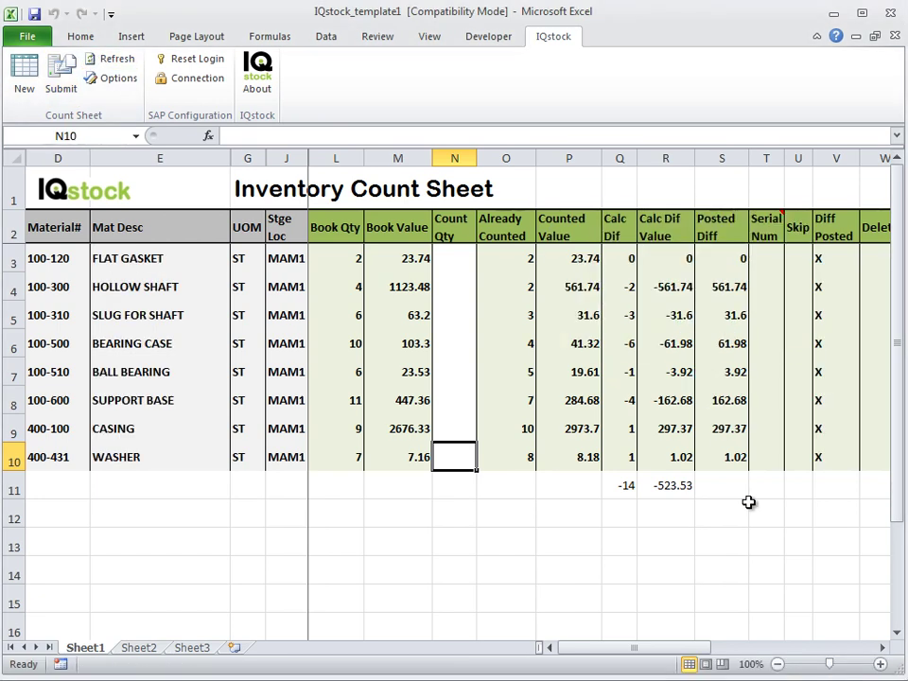
click(811, 649)
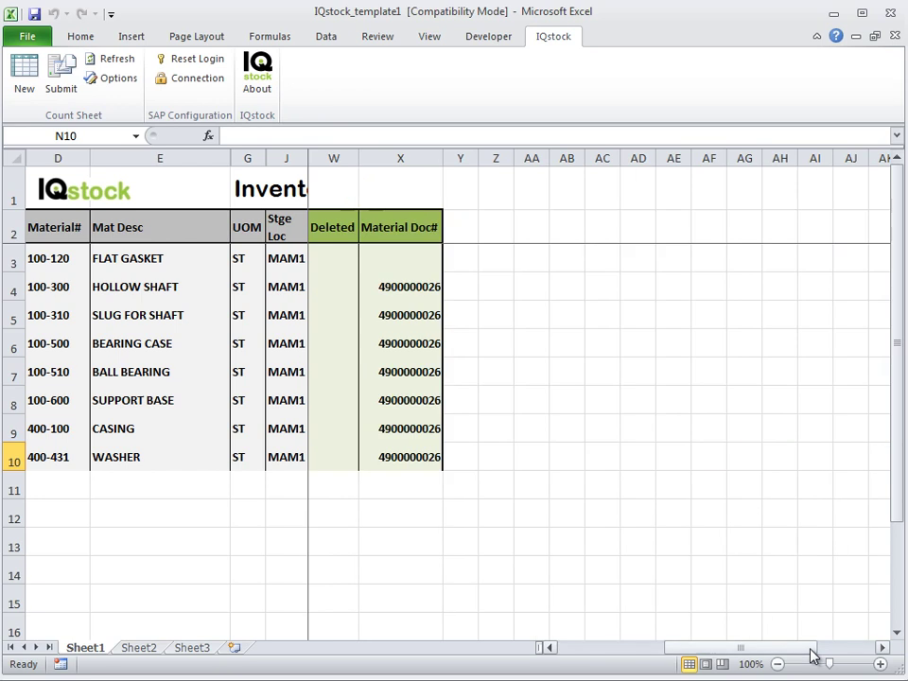
drag(401, 284, 442, 459)
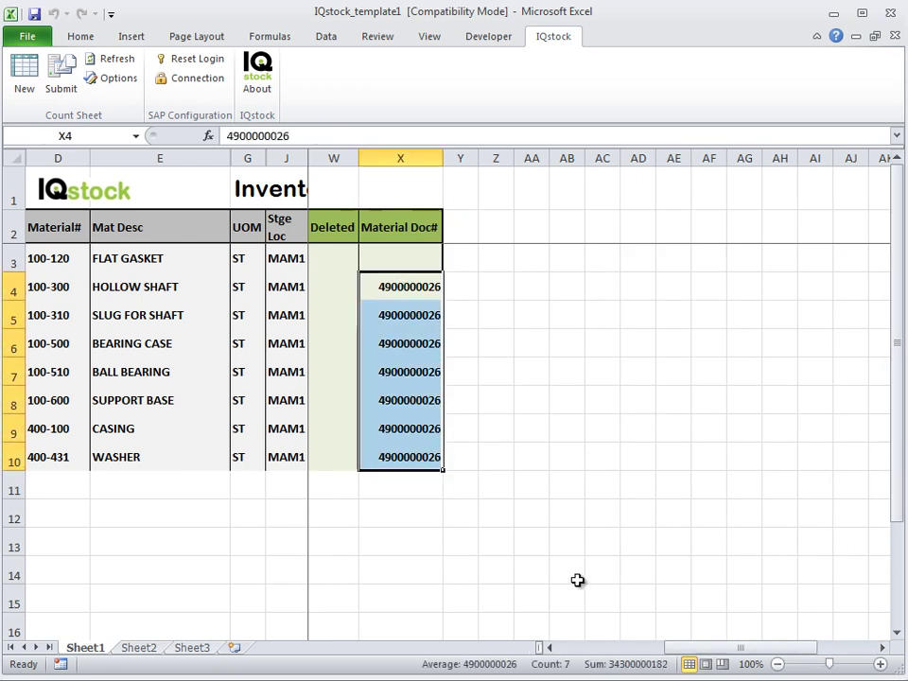
click(586, 648)
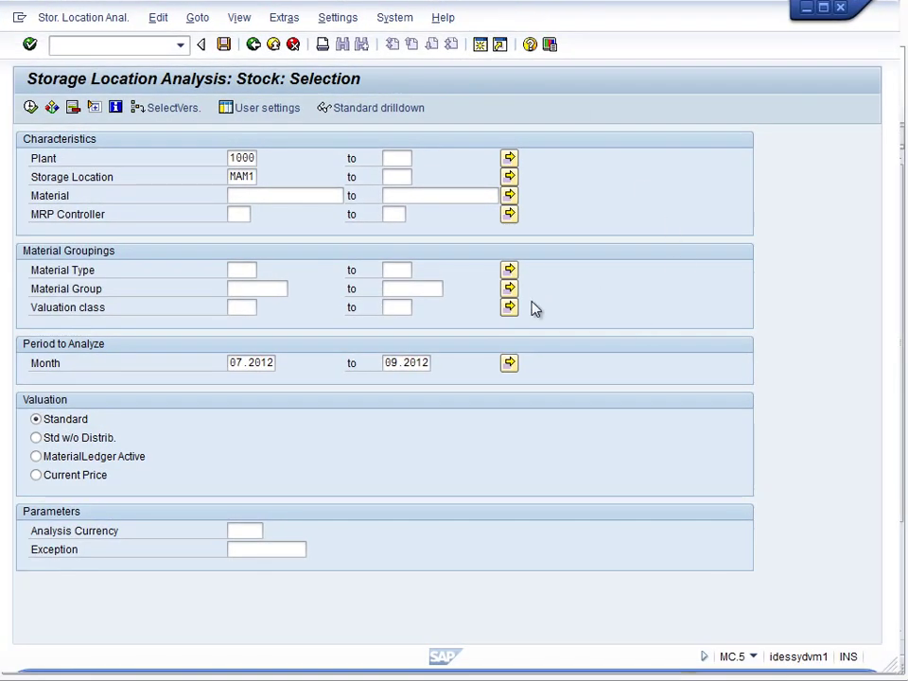
- Run the MC.5 stock analysis for plant 1000/MAM1 and break it down by material
click(30, 108)
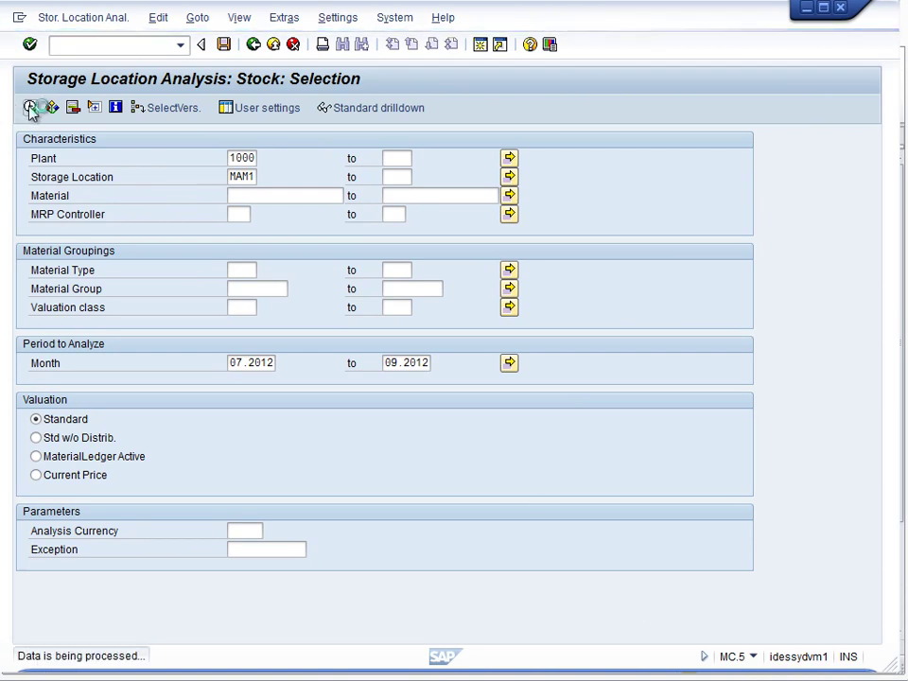
double_click(104, 207)
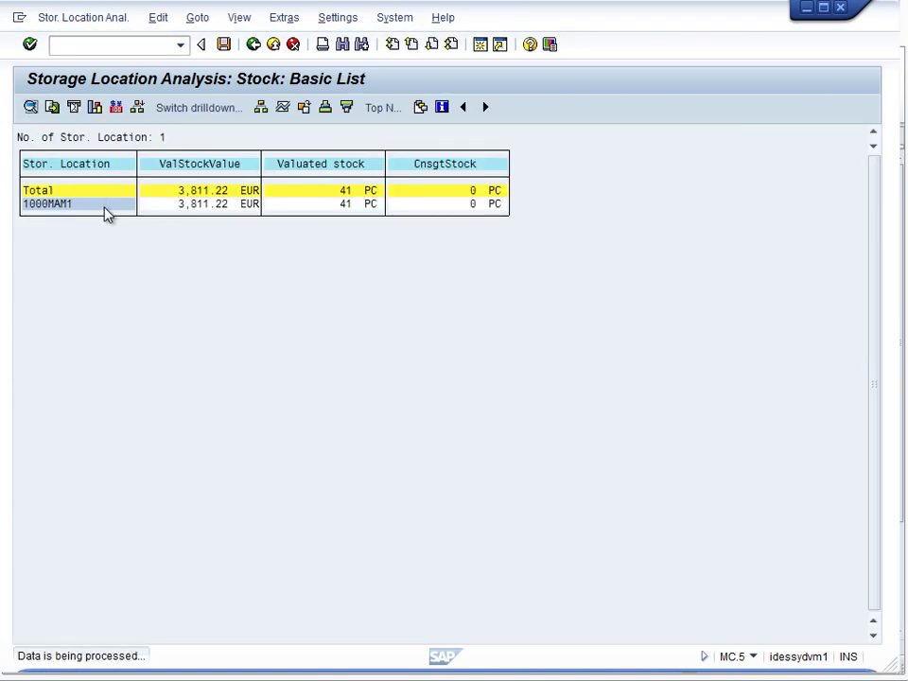